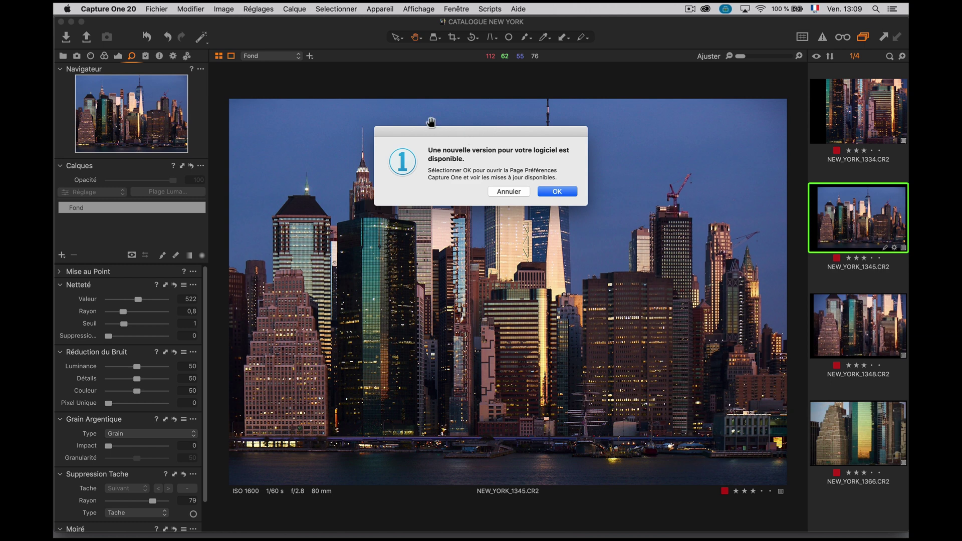
# Step: Accept the update notice, follow the Capture One 20 Pro 20.0.4 link and request its download from the release notes page
pyautogui.click(557, 191)
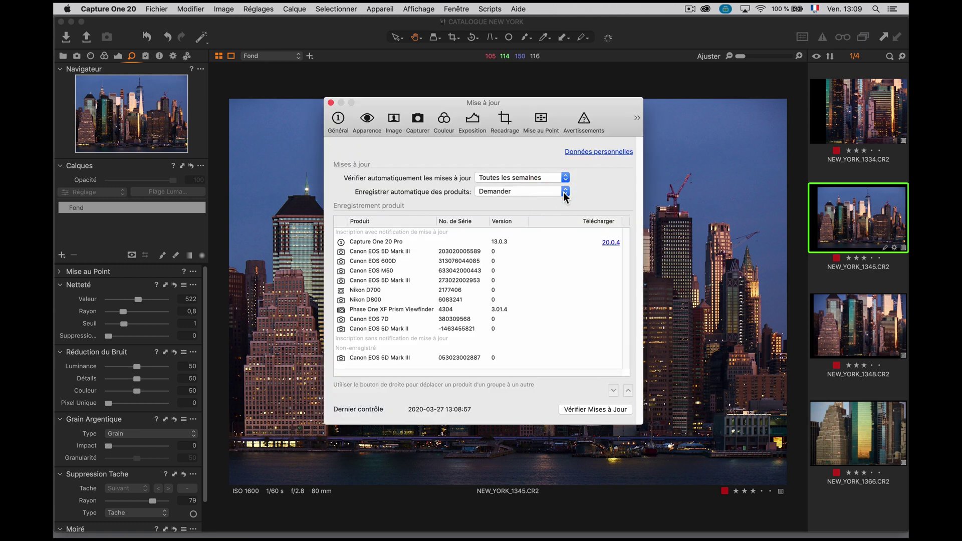
pyautogui.click(609, 243)
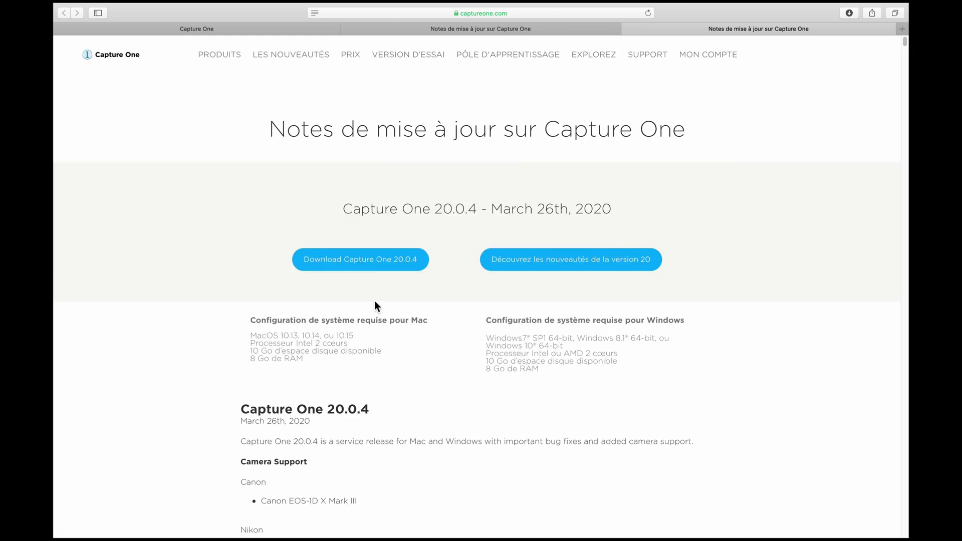
pyautogui.click(369, 263)
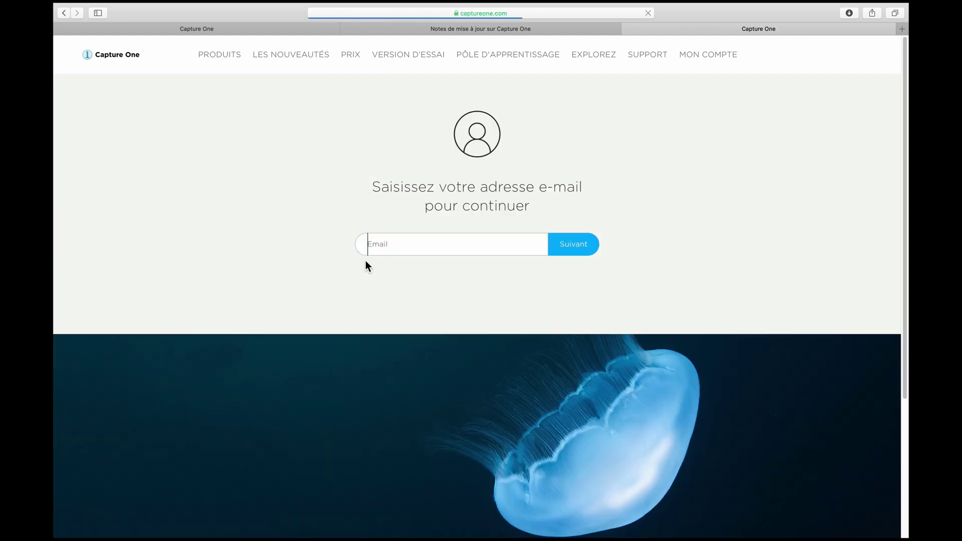
# Step: Sign in to the Capture One site with the account e-mail and password
pyautogui.press('super+v')
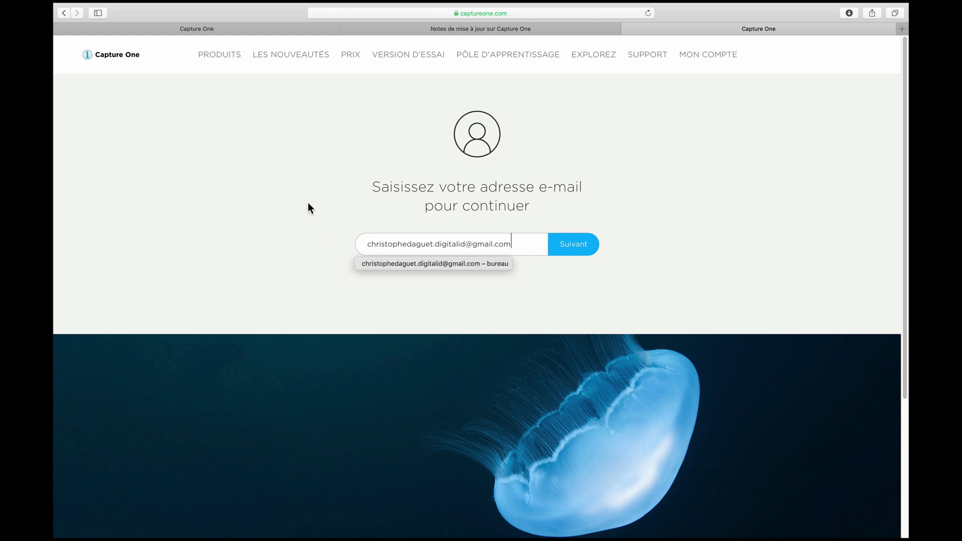
pyautogui.click(574, 247)
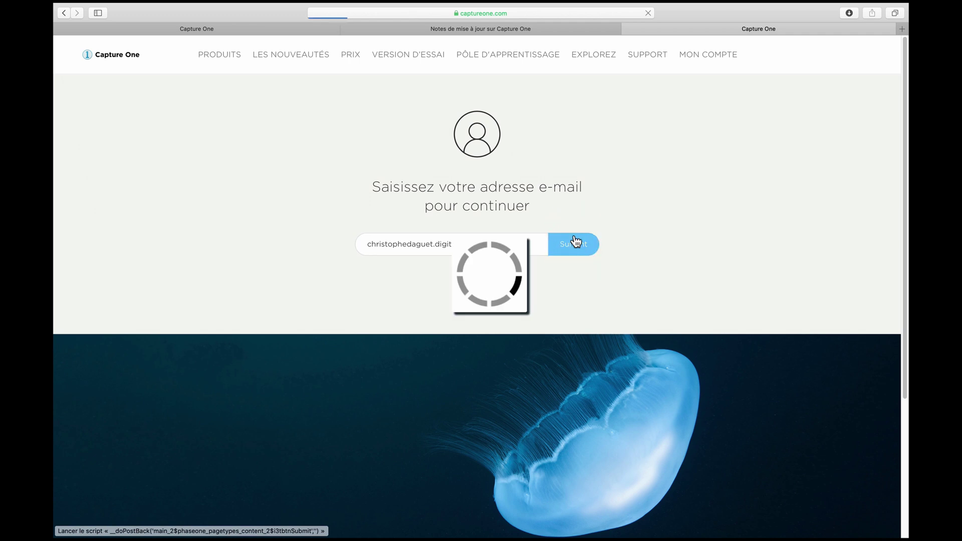
pyautogui.write('••••••')
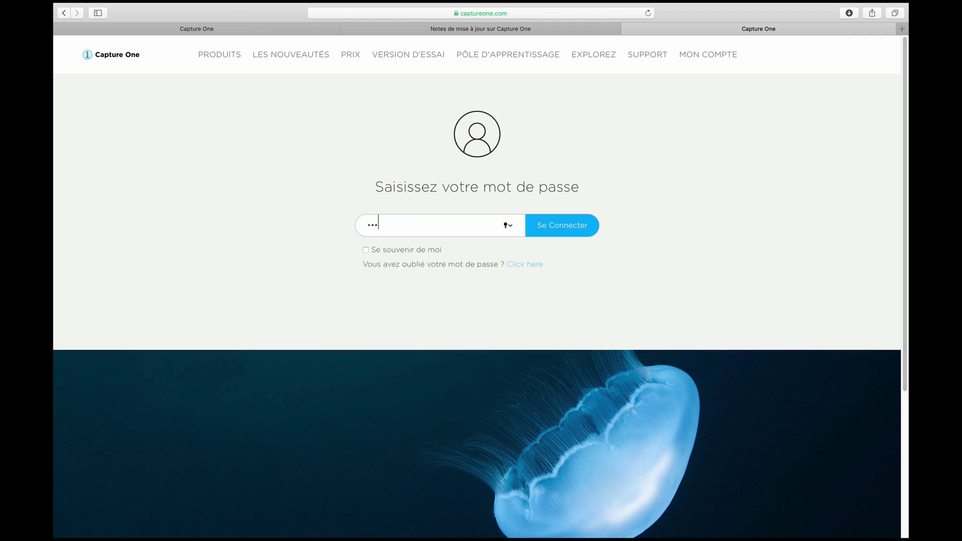
pyautogui.click(567, 229)
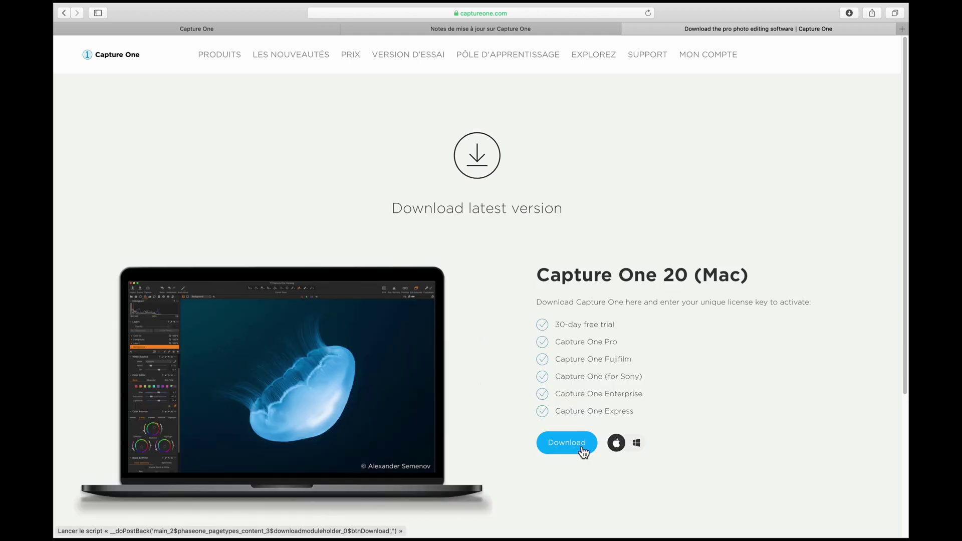
# Step: Download the Mac version of Capture One 20 and check the transfer in the browser's download list
pyautogui.click(637, 443)
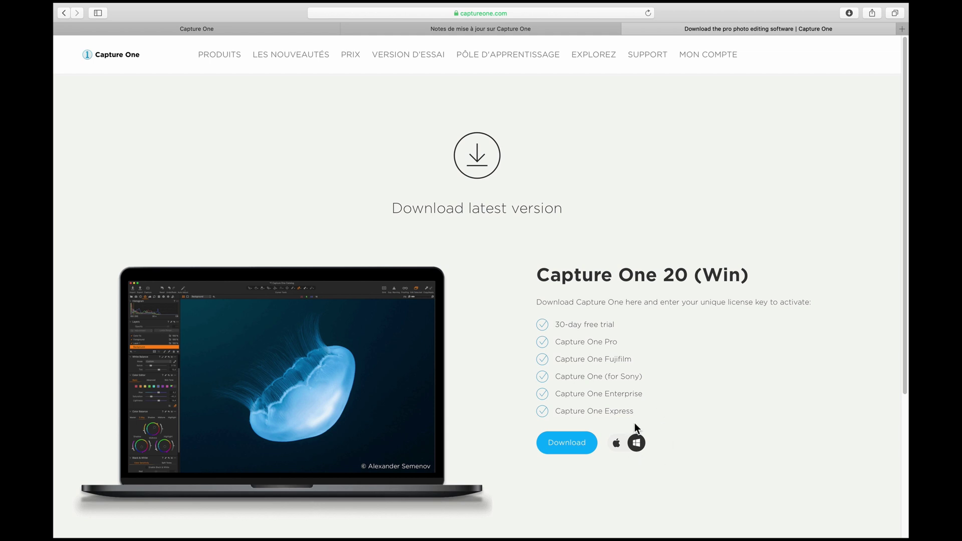
pyautogui.click(616, 444)
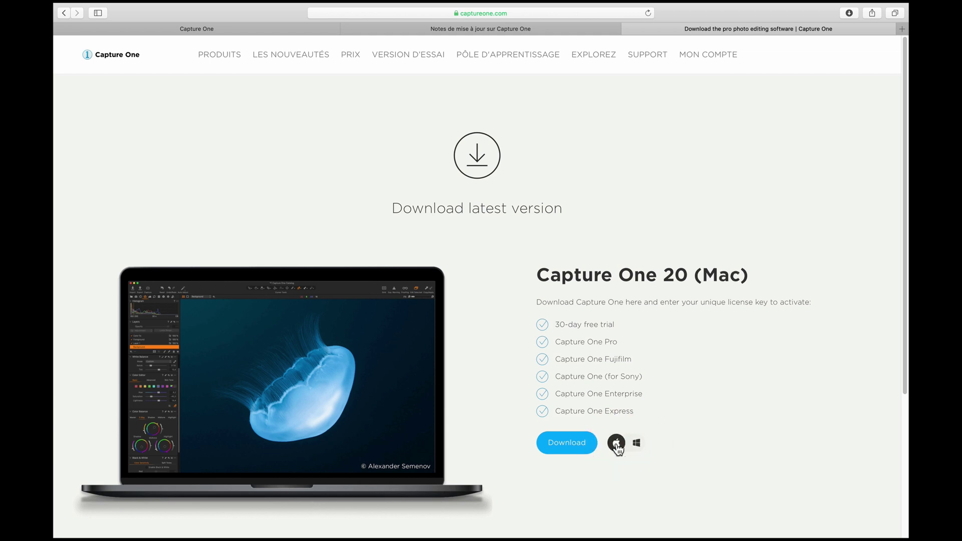
pyautogui.click(565, 444)
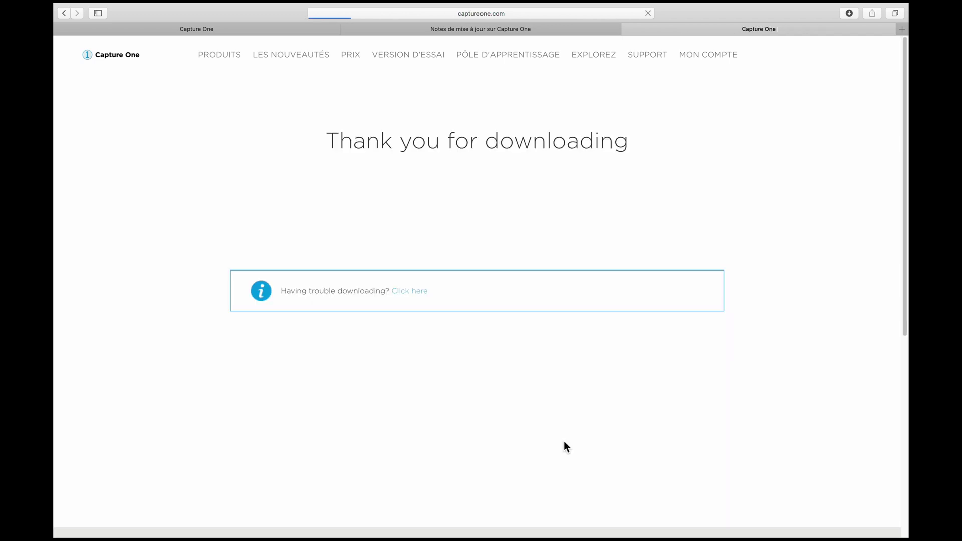
pyautogui.click(809, 13)
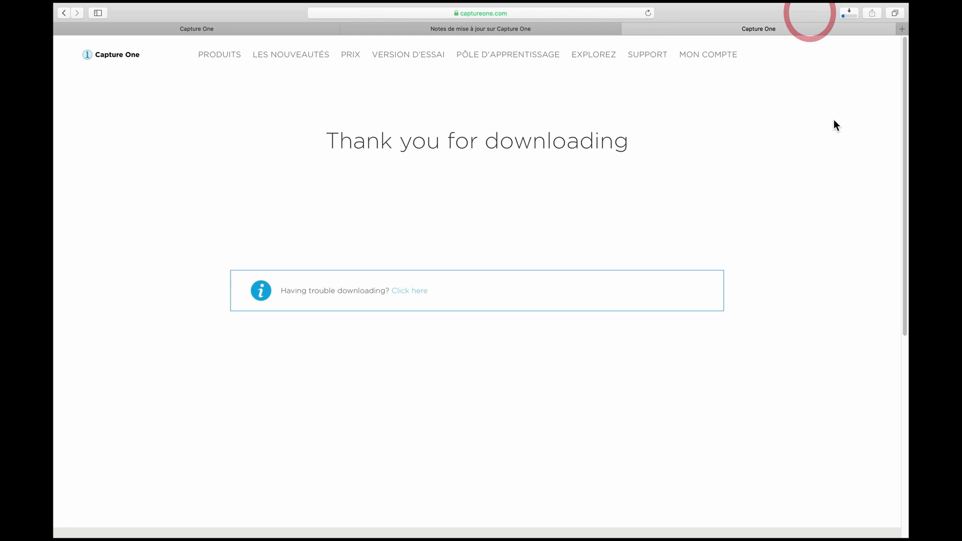
pyautogui.click(851, 14)
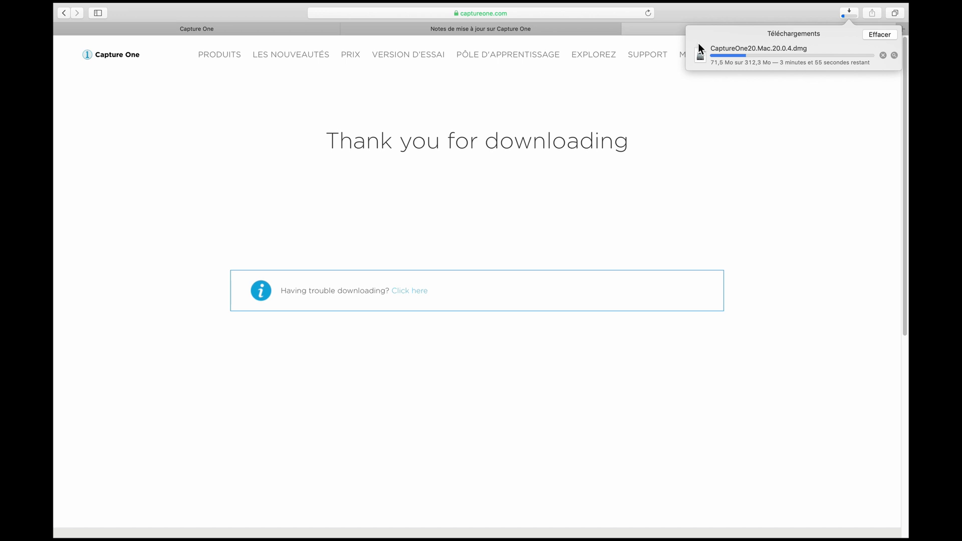
pyautogui.click(809, 263)
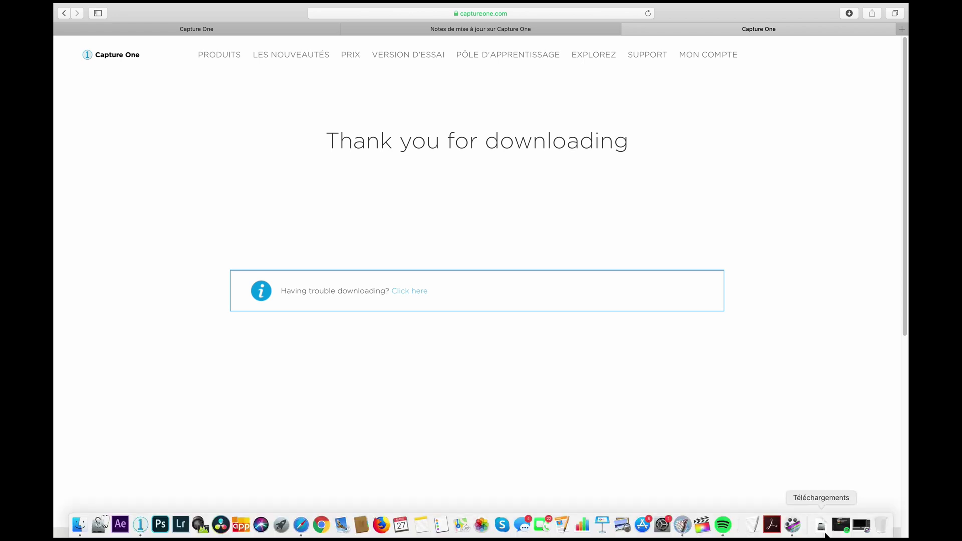
# Step: Open the downloaded CaptureOne20.Mac.20.0.4.dmg, skipping its verification
pyautogui.click(820, 527)
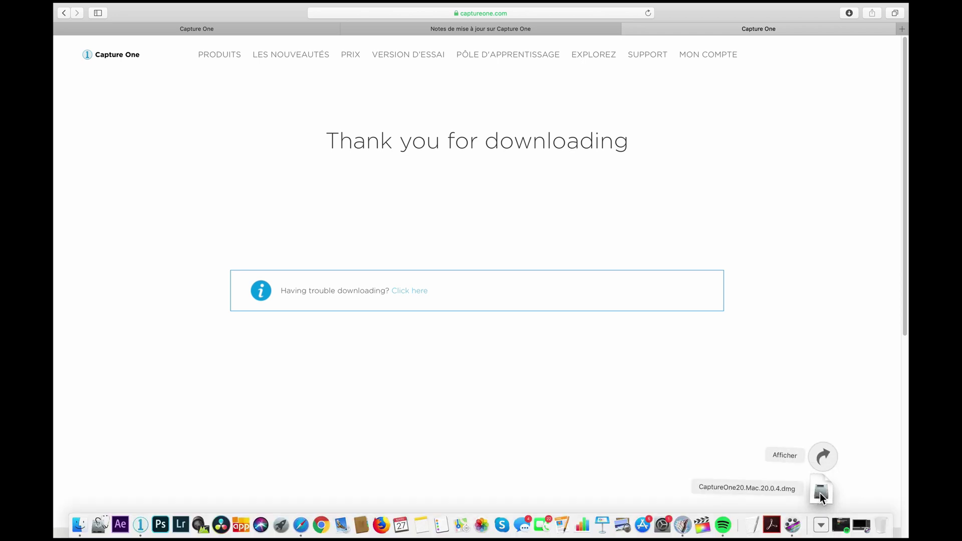
pyautogui.click(822, 494)
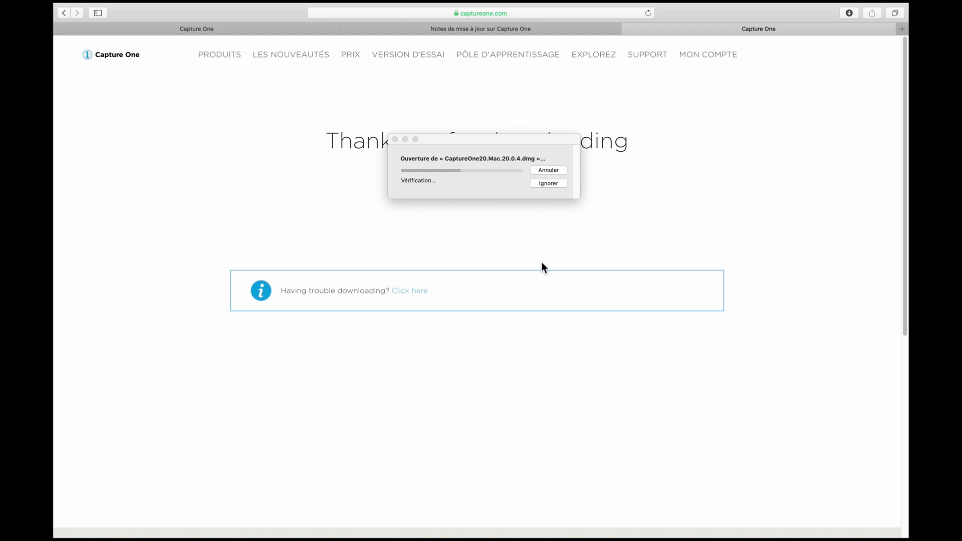
pyautogui.click(549, 182)
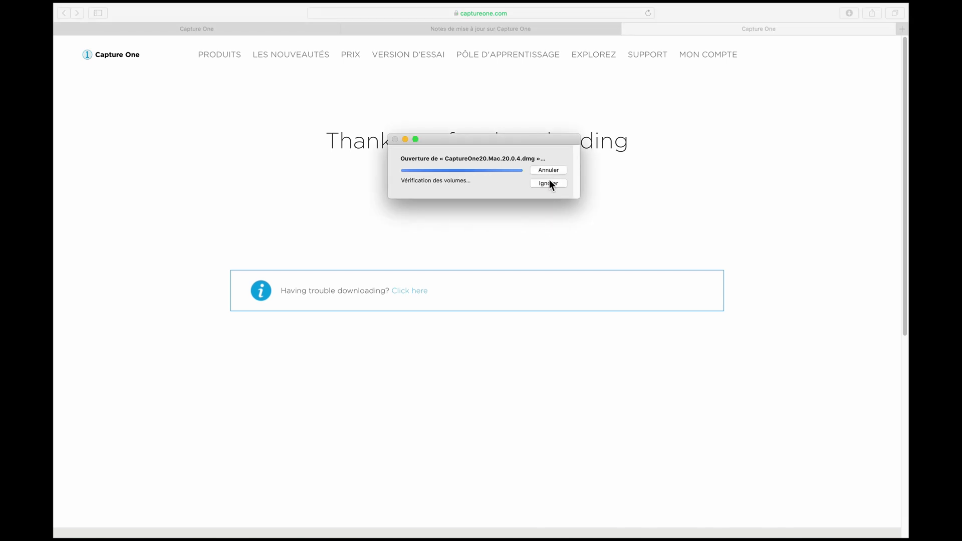
pyautogui.click(548, 182)
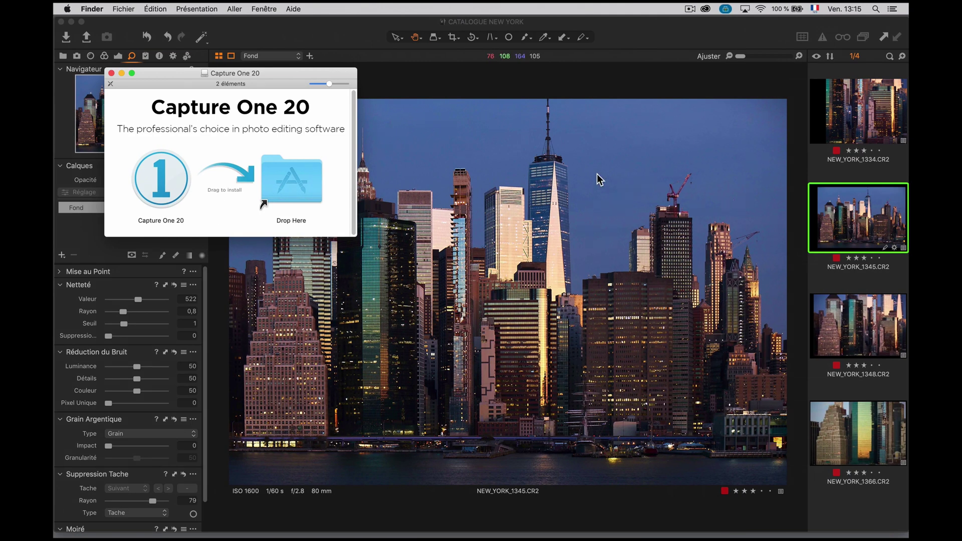
# Step: Copy Capture One 20 from the disk image into Applications, keeping both the older and the newer version
pyautogui.click(164, 179)
pyautogui.moveTo(164, 175); pyautogui.dragTo(302, 189)
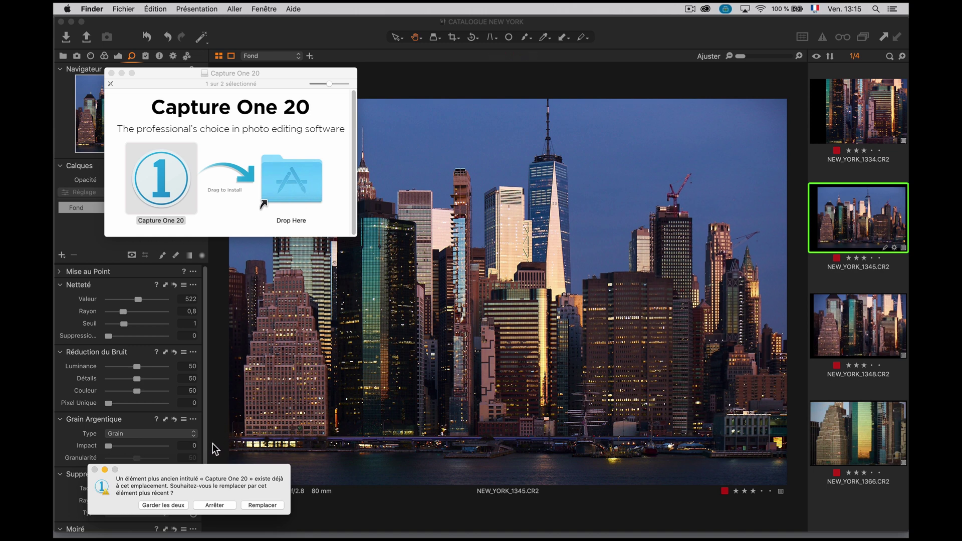
pyautogui.moveTo(209, 470)
pyautogui.mouseDown()
pyautogui.moveTo(363, 411)
pyautogui.moveTo(503, 207)
pyautogui.moveTo(489, 193)
pyautogui.mouseUp()
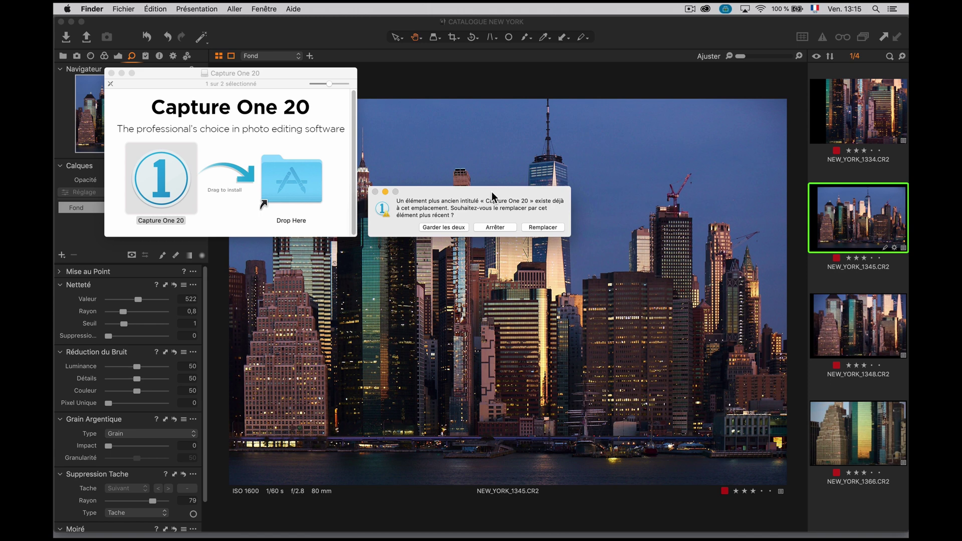
pyautogui.click(450, 227)
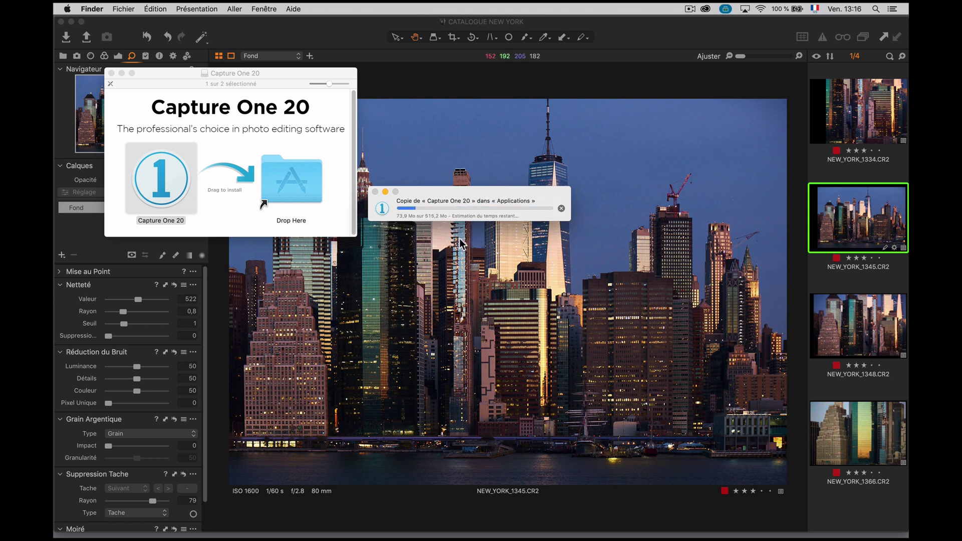
# Step: Examine the Capture One entries in the Applications folder while the copy is in progress, and close the folder window
pyautogui.doubleClick(298, 184)
pyautogui.press('Down')
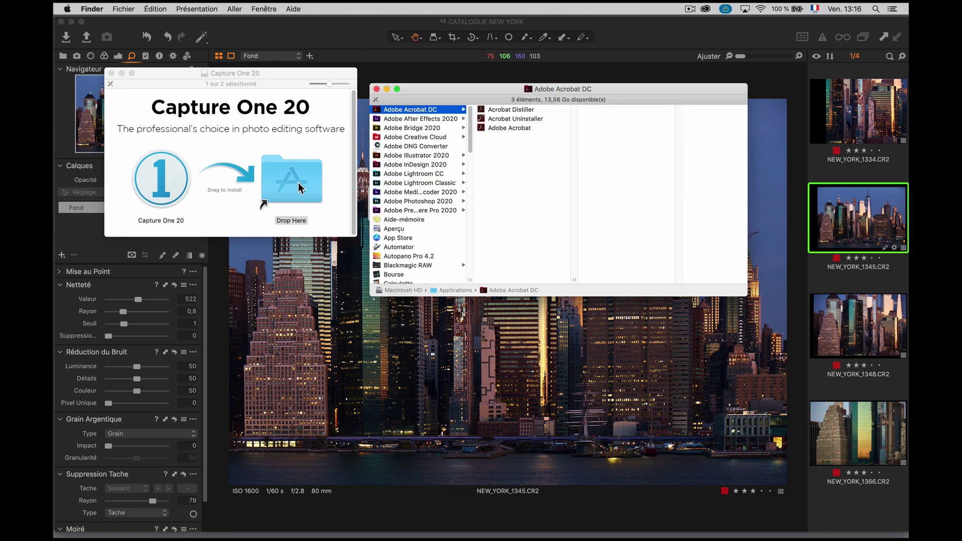
pyautogui.press('Down')
pyautogui.write('calc')
pyautogui.press('Down')
pyautogui.press('Down')
pyautogui.press('Down')
pyautogui.press('Down')
pyautogui.press('Down')
pyautogui.press('Down')
pyautogui.press('Down')
pyautogui.press('Down')
pyautogui.press('Down')
pyautogui.press('Down')
pyautogui.press('Down')
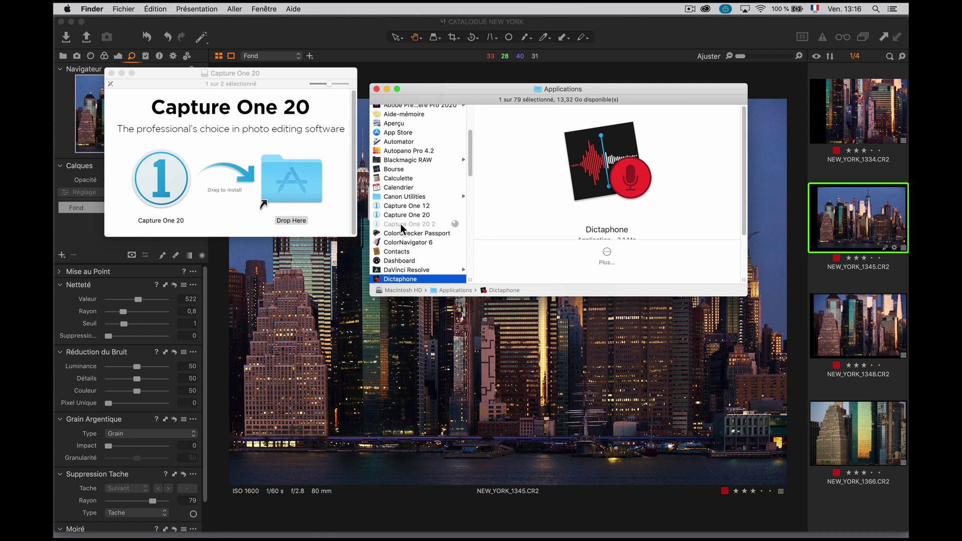
pyautogui.click(376, 89)
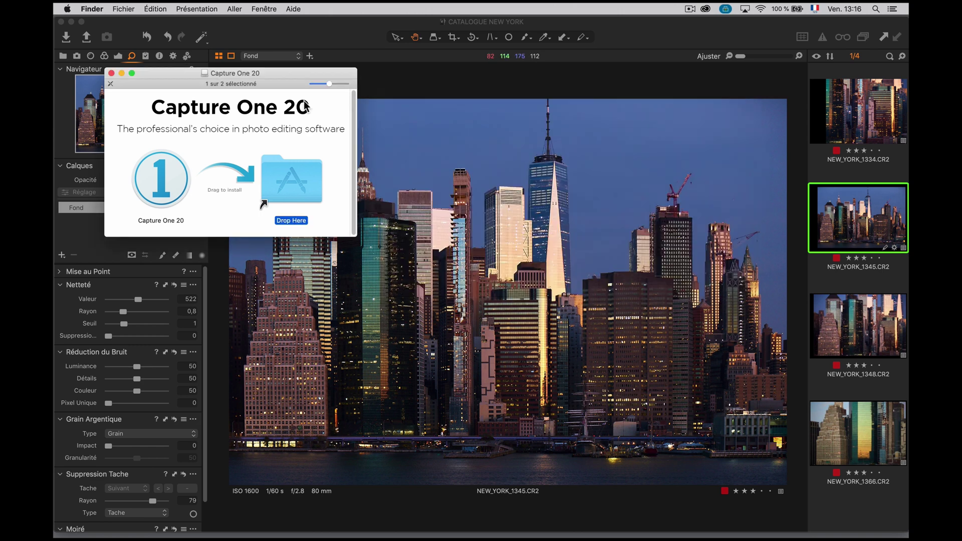
# Step: Close the installer window and quit the running Capture One 20 without backing up the catalogue
pyautogui.click(111, 73)
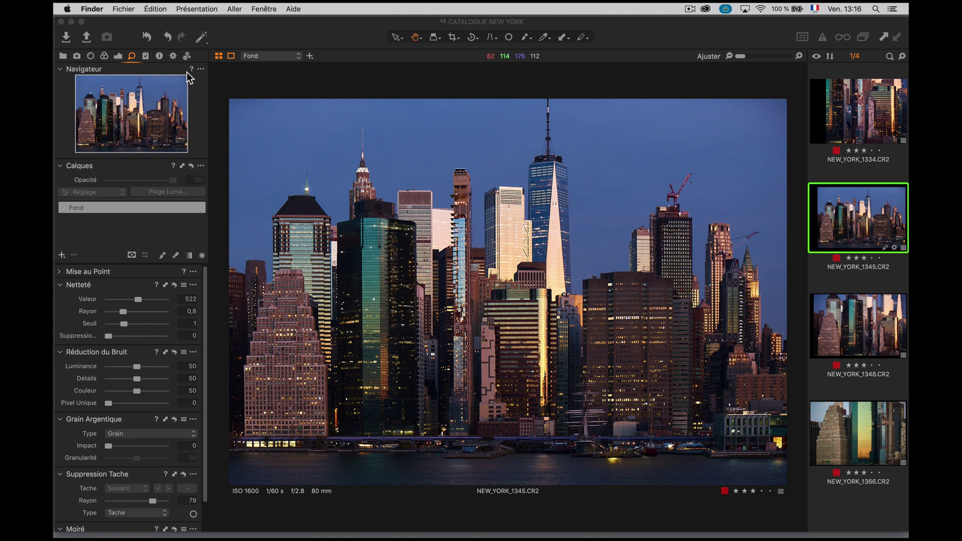
pyautogui.click(262, 25)
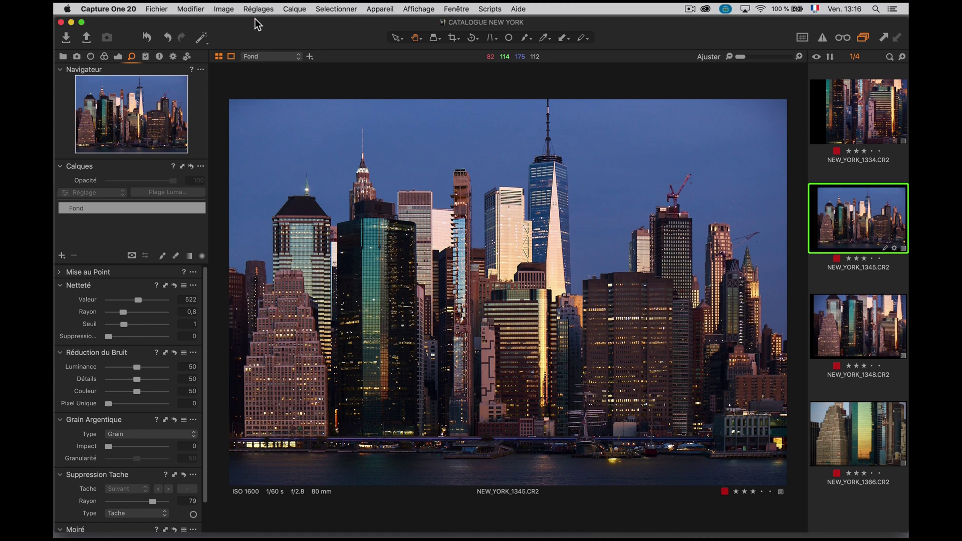
pyautogui.press('super+q')
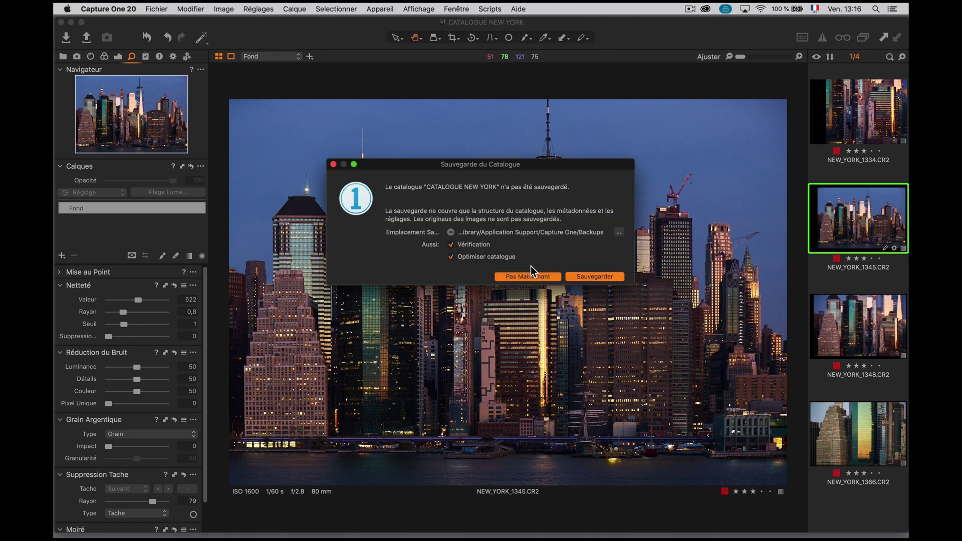
pyautogui.click(530, 276)
# Step: Launch the newly installed Capture One 20 2 from the Applications folder and allow it to open
pyautogui.press('super+shift+a')
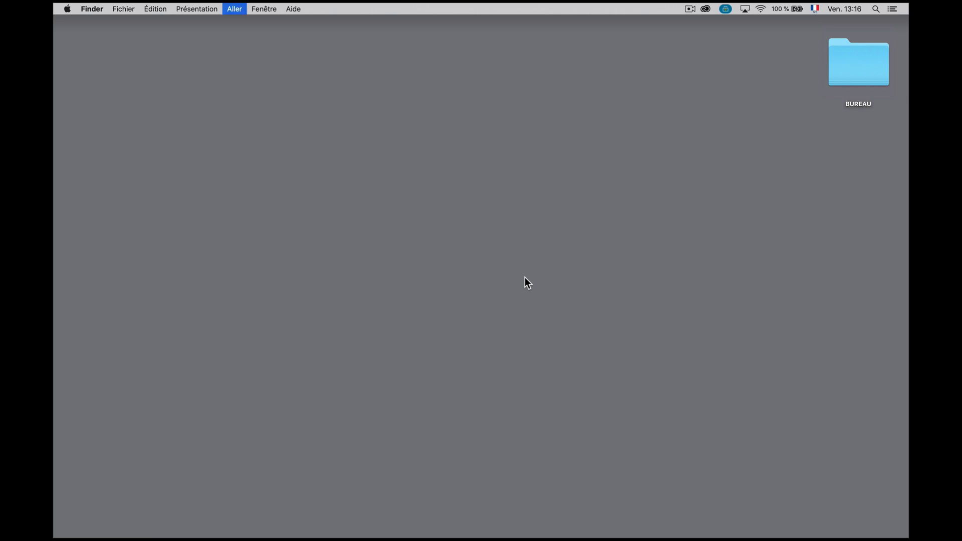
pyautogui.press('c')
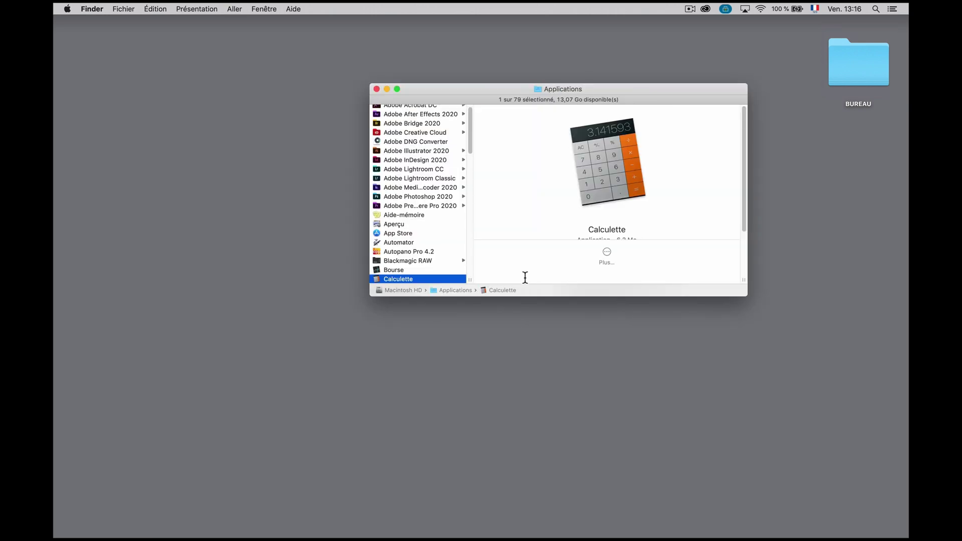
pyautogui.press('Down')
pyautogui.press('Down')
pyautogui.press('Down')
pyautogui.press('Down')
pyautogui.press('Down')
pyautogui.press('Down')
pyautogui.click(409, 269)
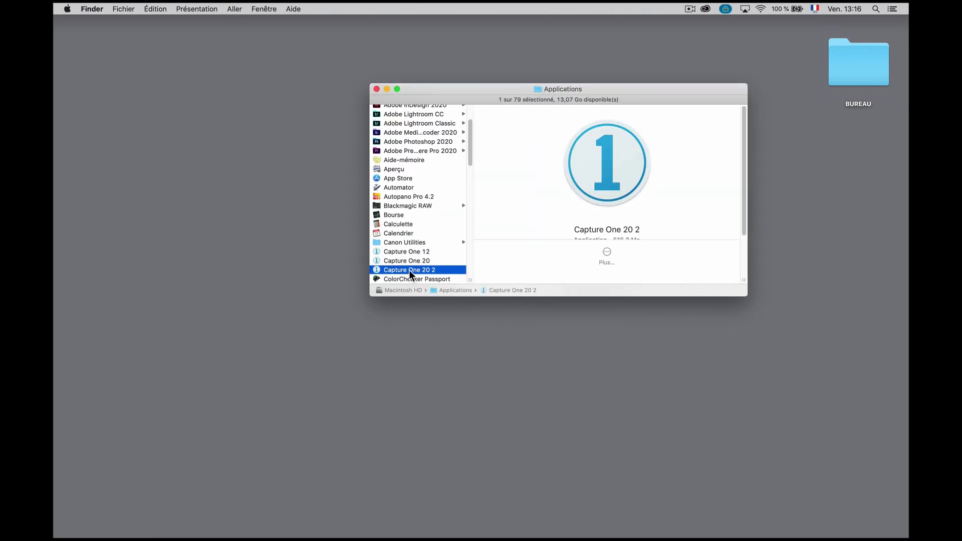
pyautogui.doubleClick(409, 270)
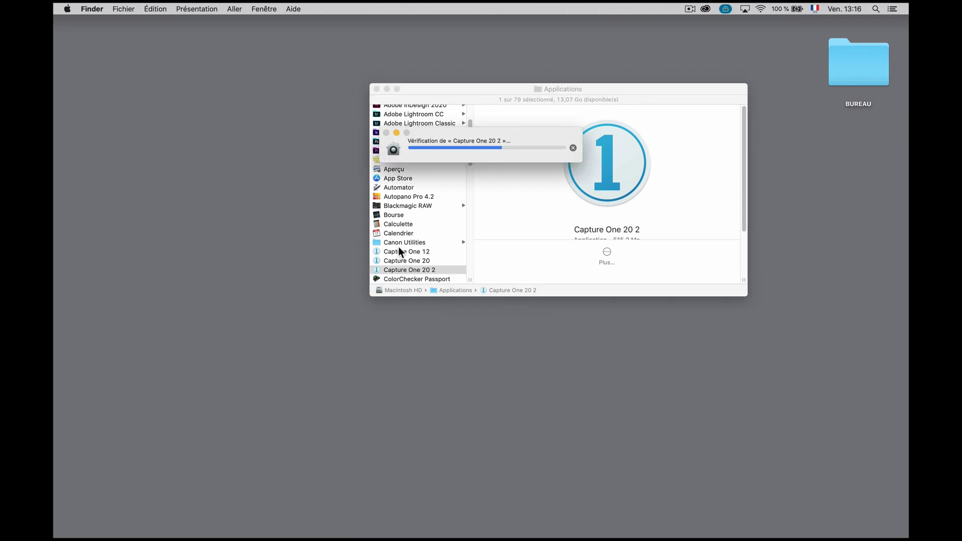
pyautogui.moveTo(429, 137); pyautogui.dragTo(197, 85)
pyautogui.click(550, 209)
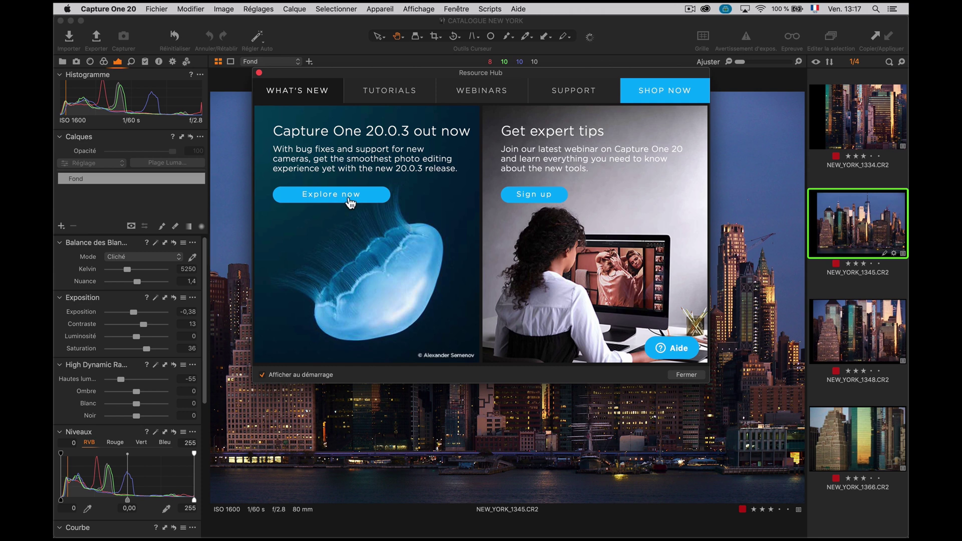
# Step: Stop the Resource Hub from showing at startup, and close both it and the Activités progress window
pyautogui.click(261, 375)
pyautogui.click(259, 73)
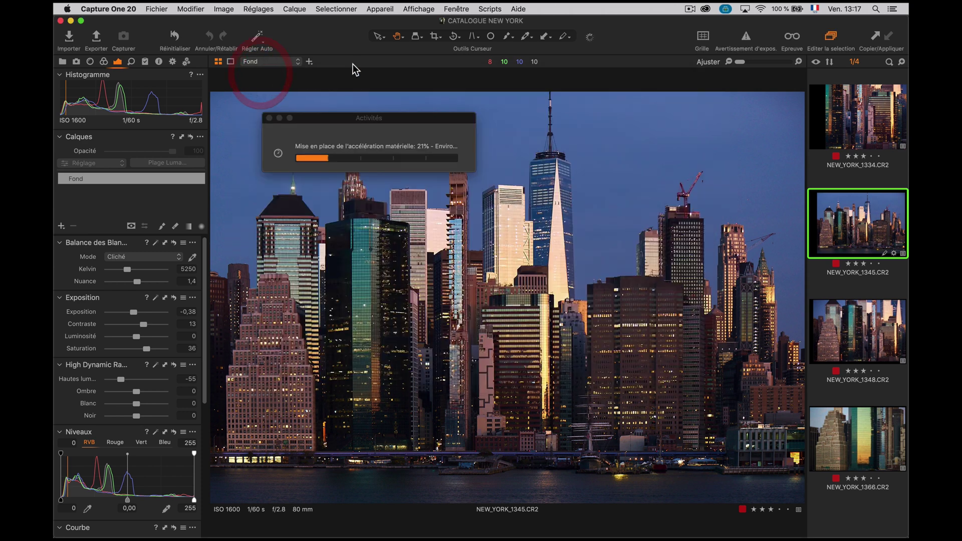
pyautogui.moveTo(427, 124); pyautogui.dragTo(719, 123)
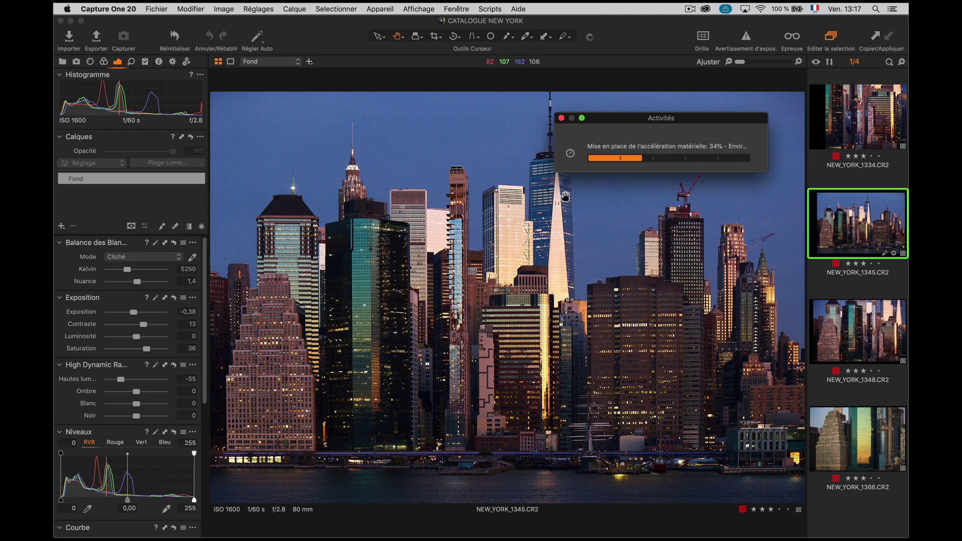
pyautogui.click(561, 118)
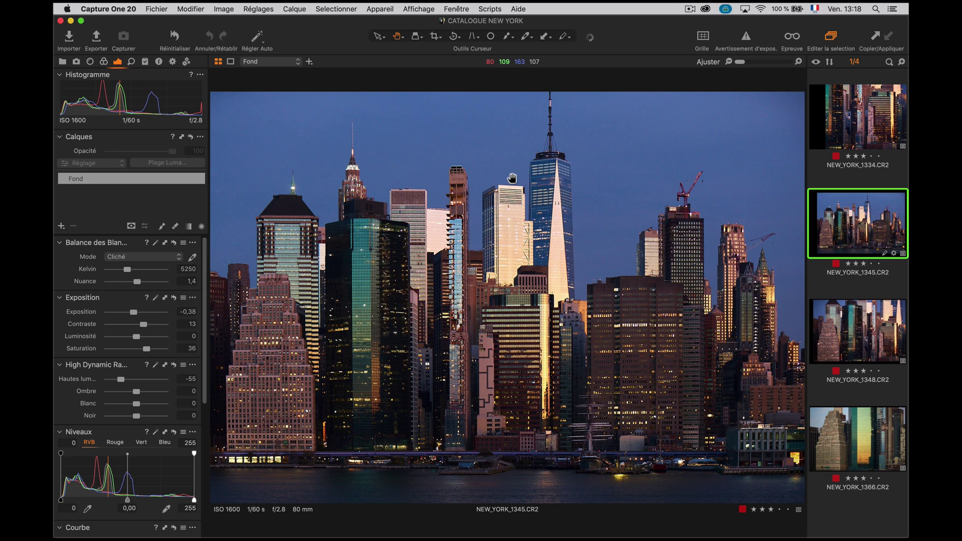
# Step: Switch to the Finder's Applications folder, enlarge its window, and move the old Capture One 20 application to the trash
pyautogui.press('super+Tab')
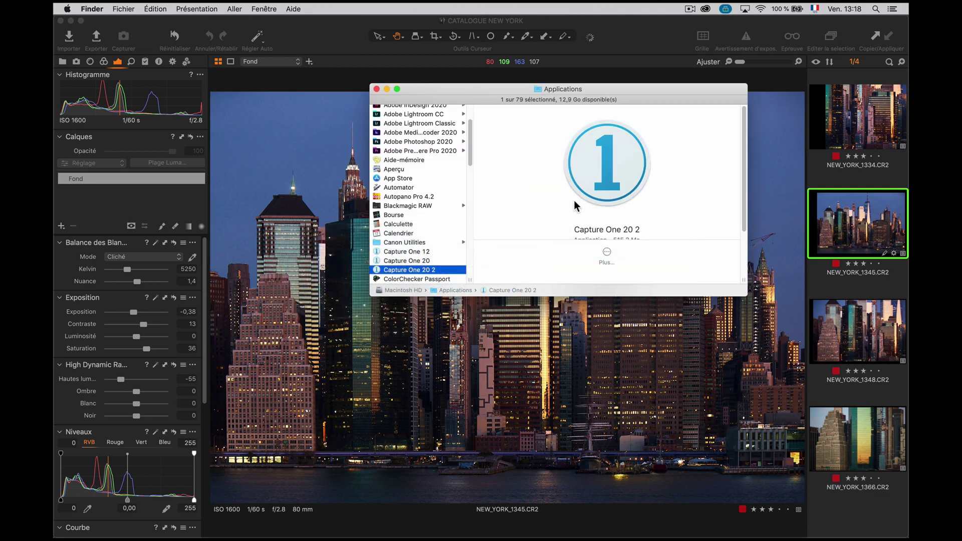
pyautogui.moveTo(746, 295); pyautogui.dragTo(791, 440)
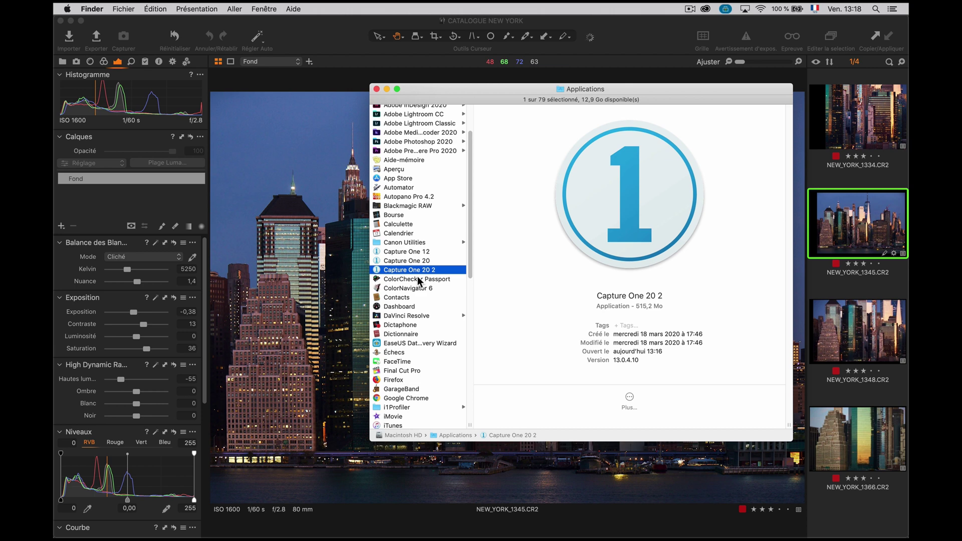
pyautogui.click(397, 261)
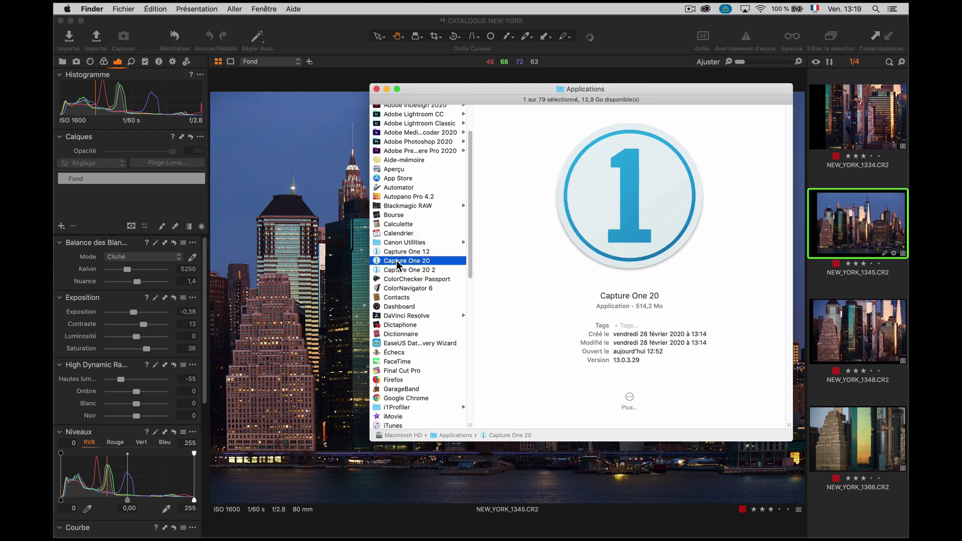
pyautogui.press('super+BackSpace')
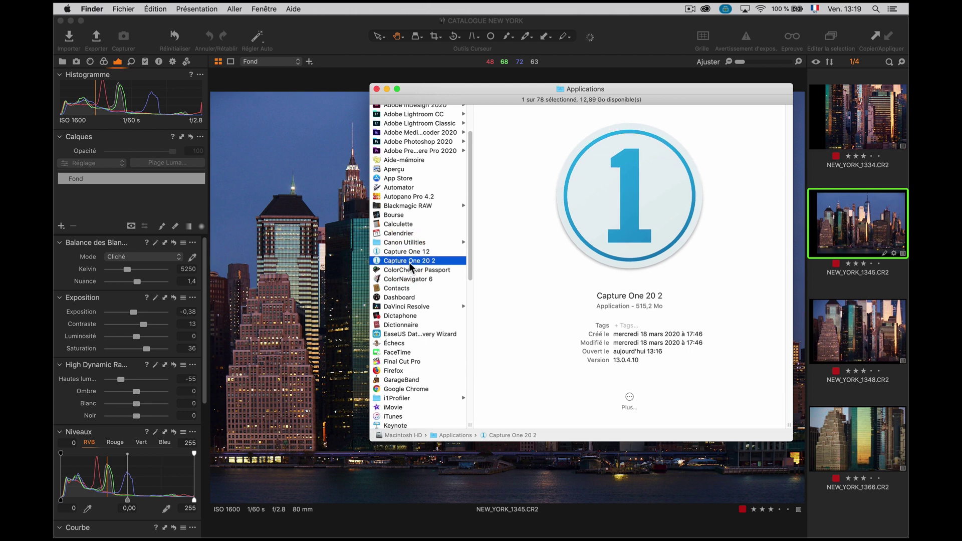
# Step: Rename the Capture One 20 2 application as Capture One 20, accepting the change while it is open
pyautogui.click(411, 261)
pyautogui.press('Right')
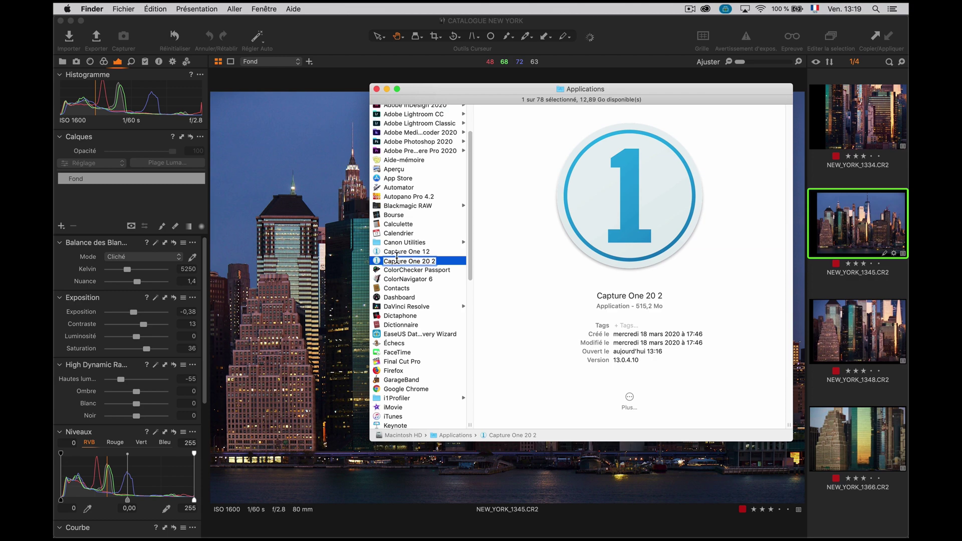
pyautogui.press('BackSpace')
pyautogui.press('BackSpace')
pyautogui.press('Return')
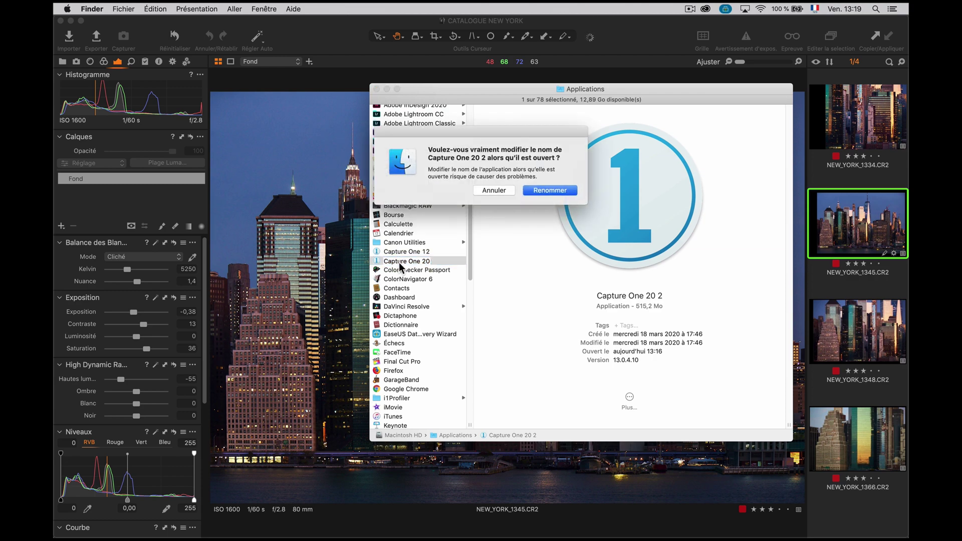
pyautogui.click(549, 190)
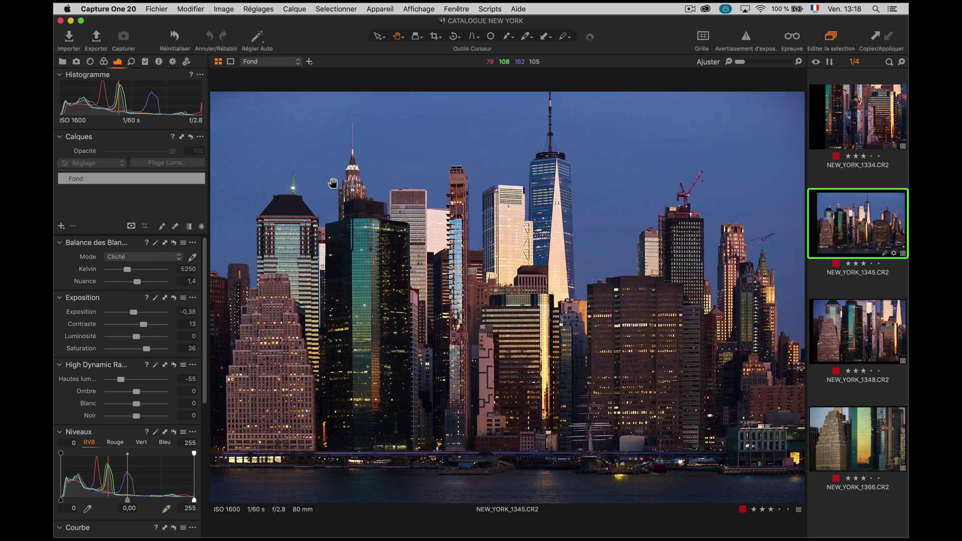